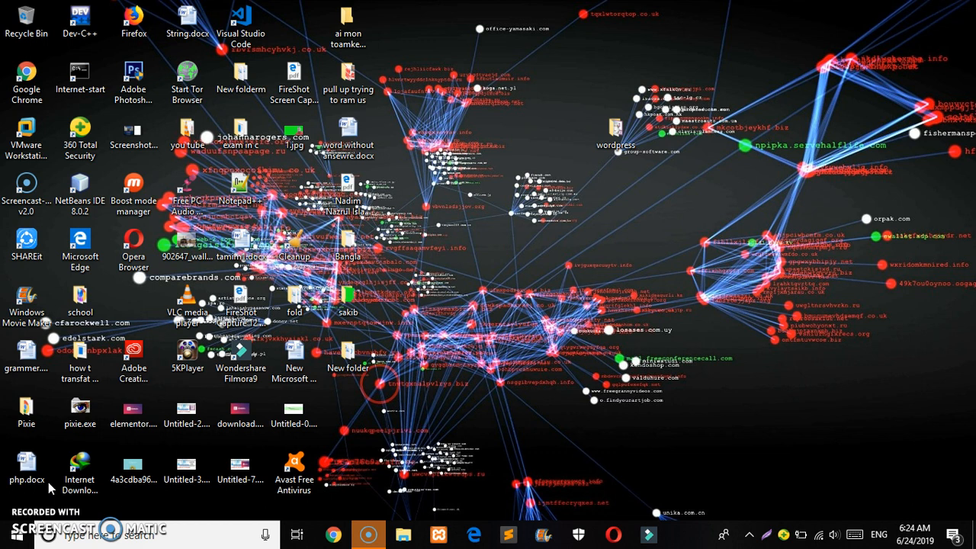
Step: Refresh the desktop, launch the XAMPP Control Panel and open Apache's httpd.conf file
right_click(48, 481)
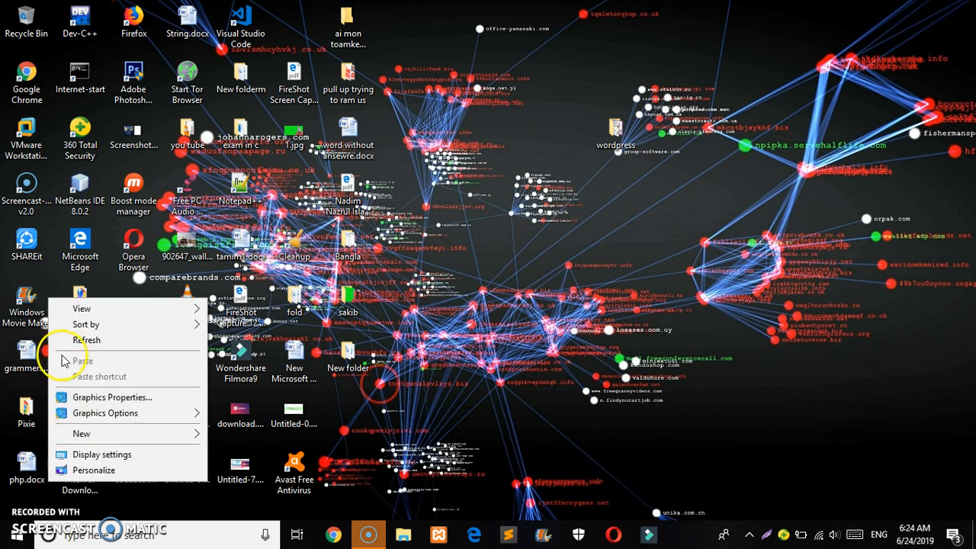
click(80, 340)
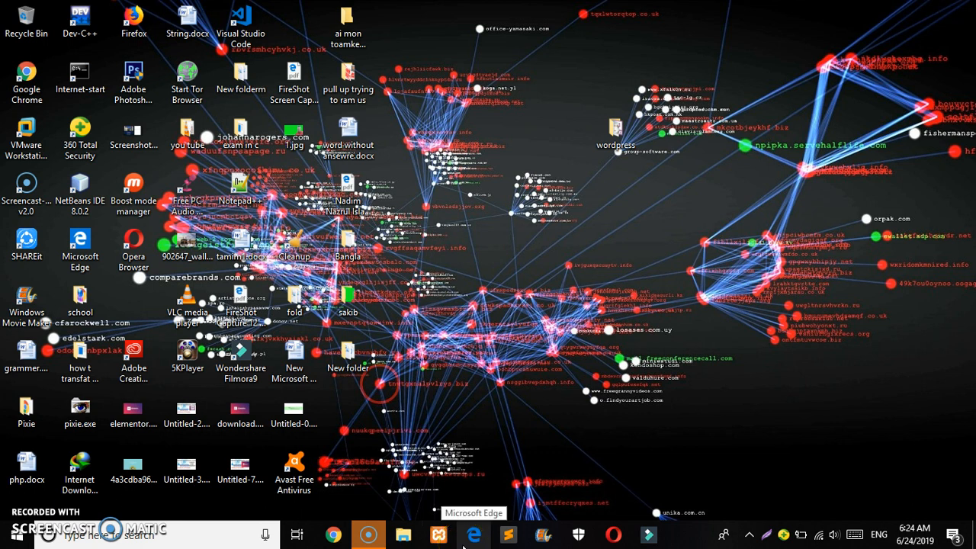
click(449, 538)
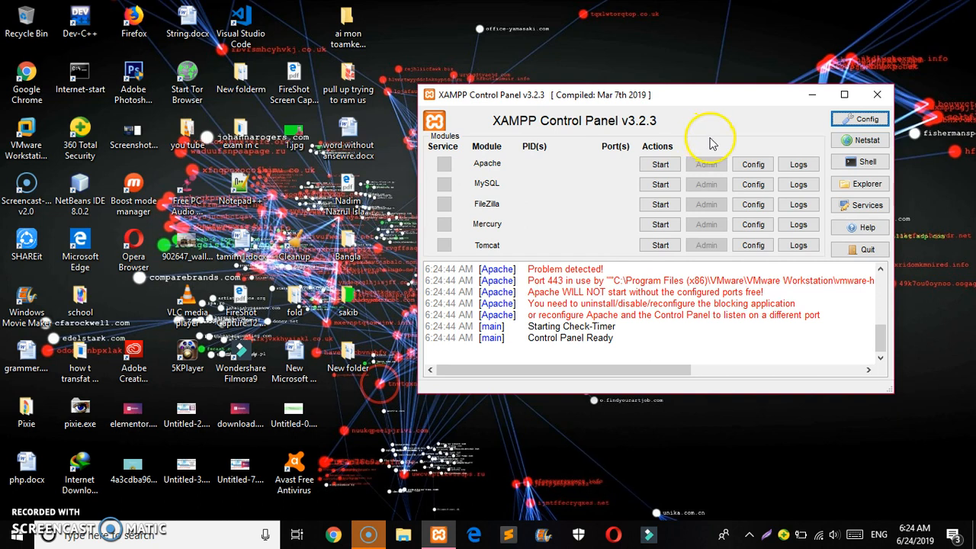
click(751, 165)
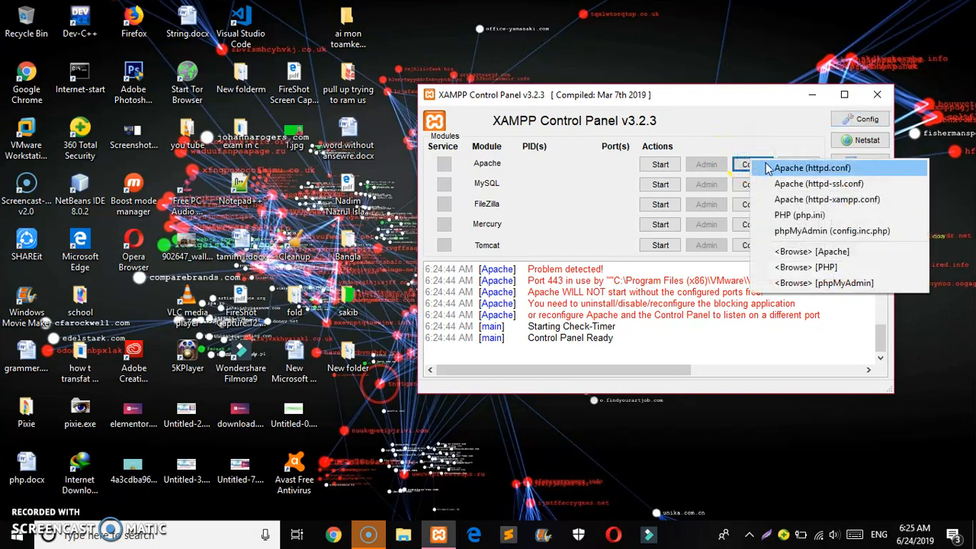
click(781, 167)
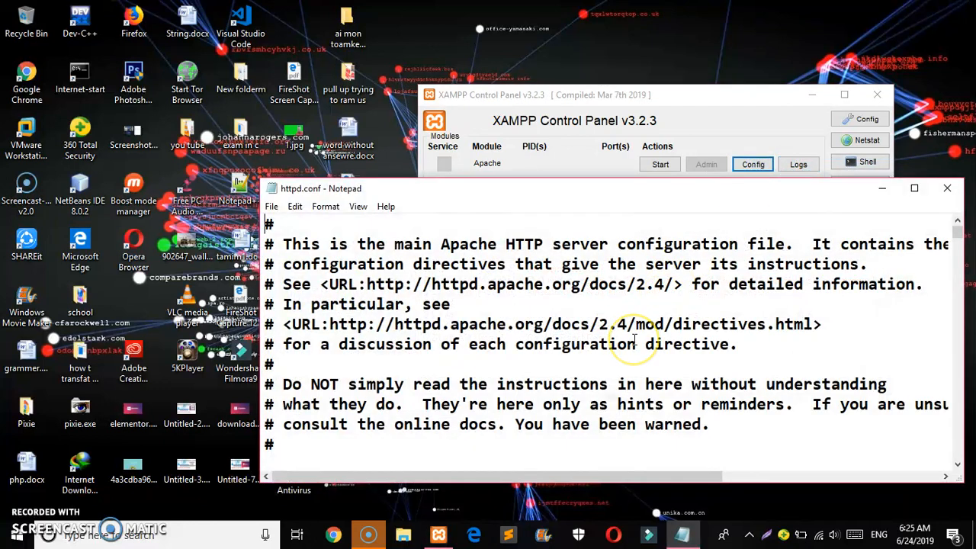
Step: Search httpd.conf for "80" and examine the port on the active Listen line
key(ctrl+f)
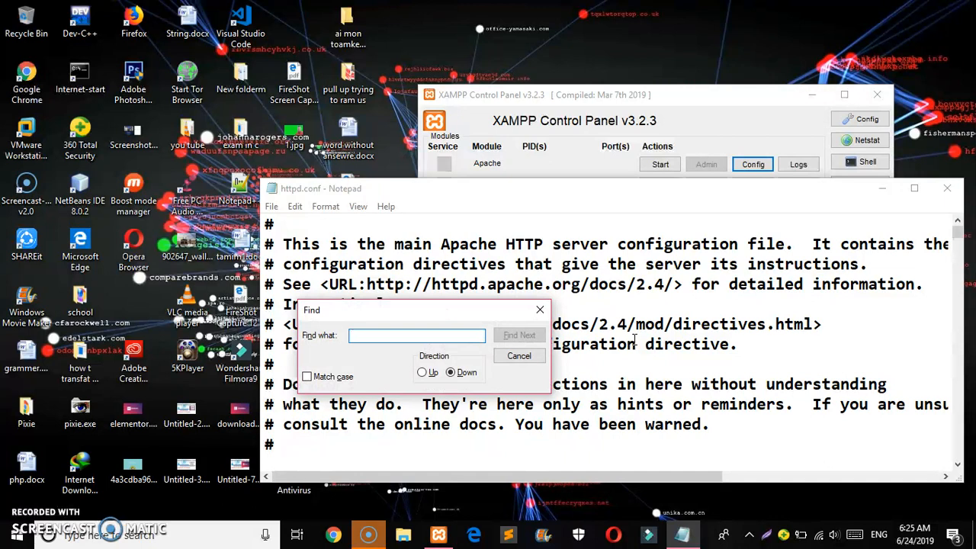
text(80)
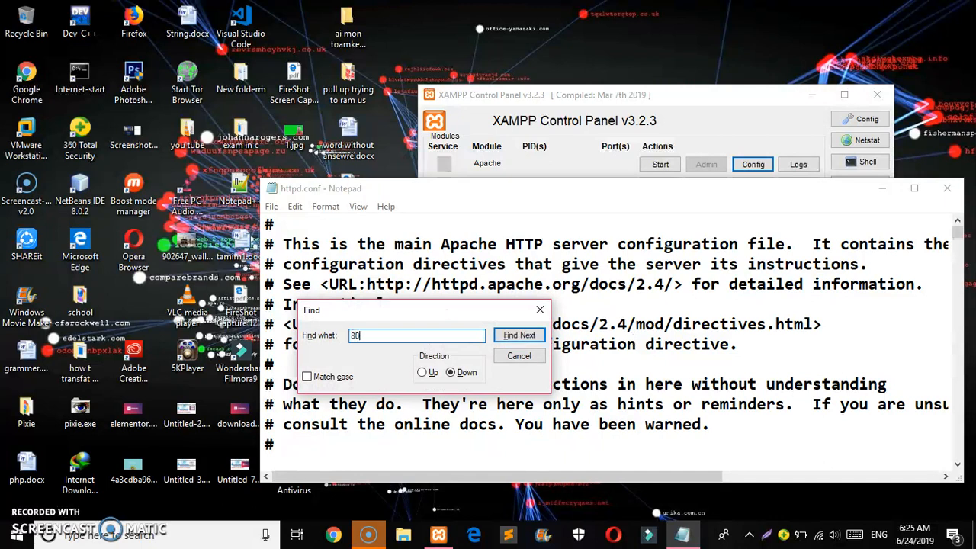
click(517, 336)
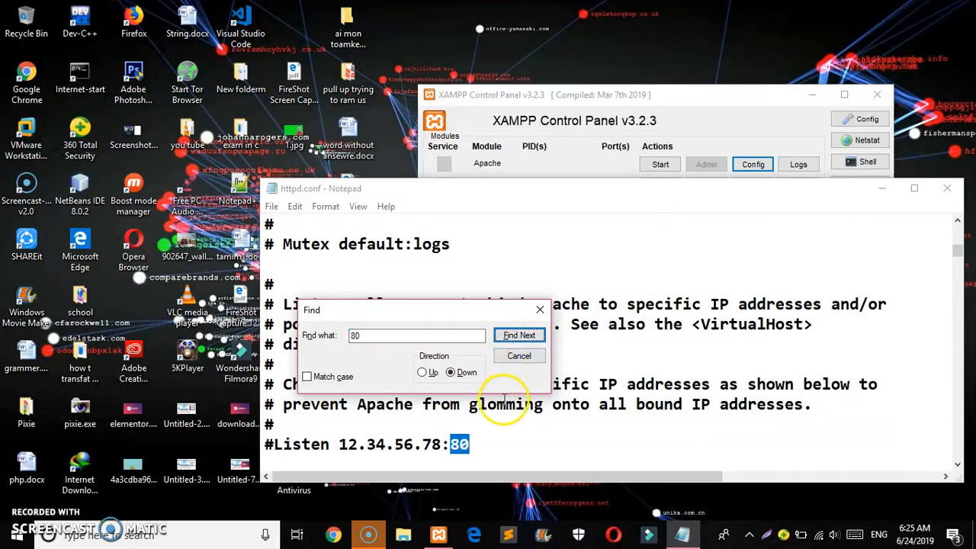
click(496, 429)
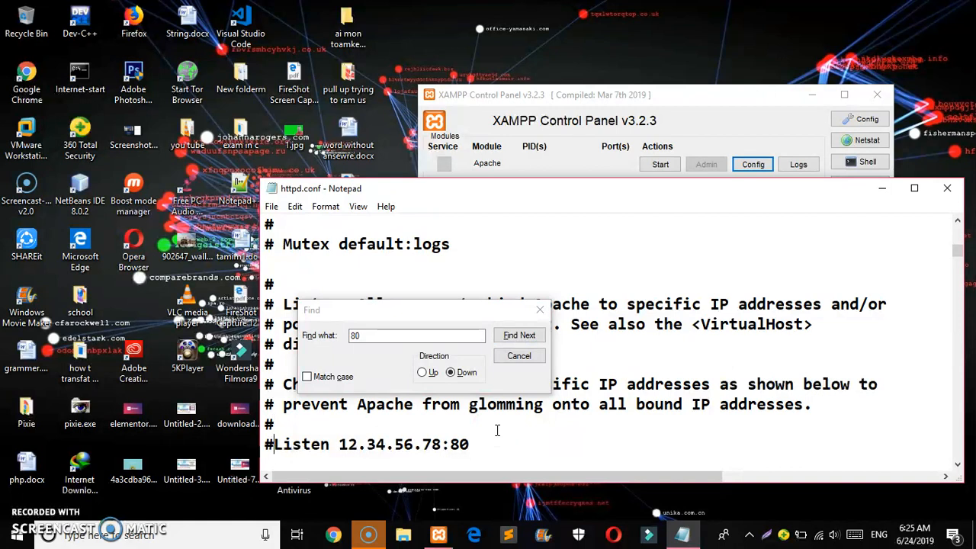
key(Down)
key(Down)
click(381, 430)
click(380, 450)
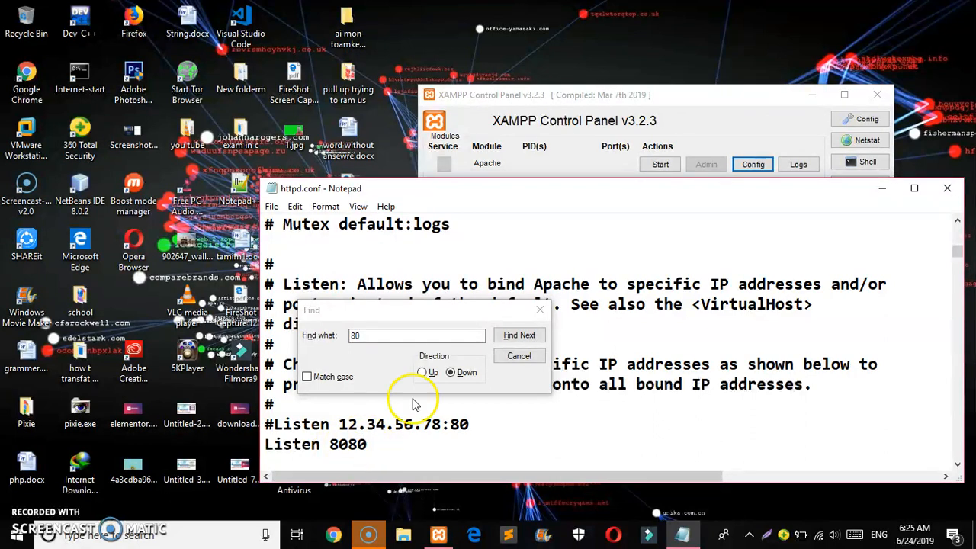
Step: Find the next "80" in httpd.conf to check the ServerName port, and close the file
click(519, 335)
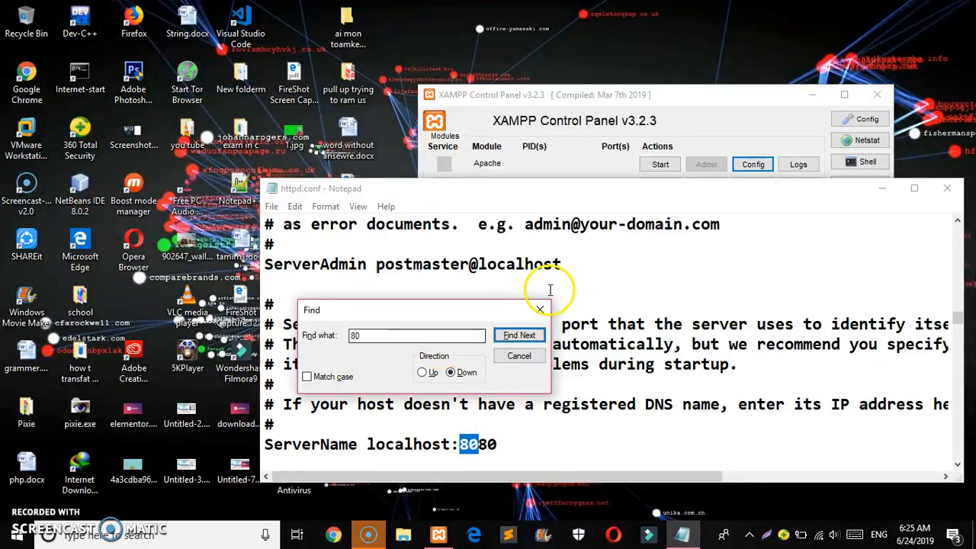
click(540, 310)
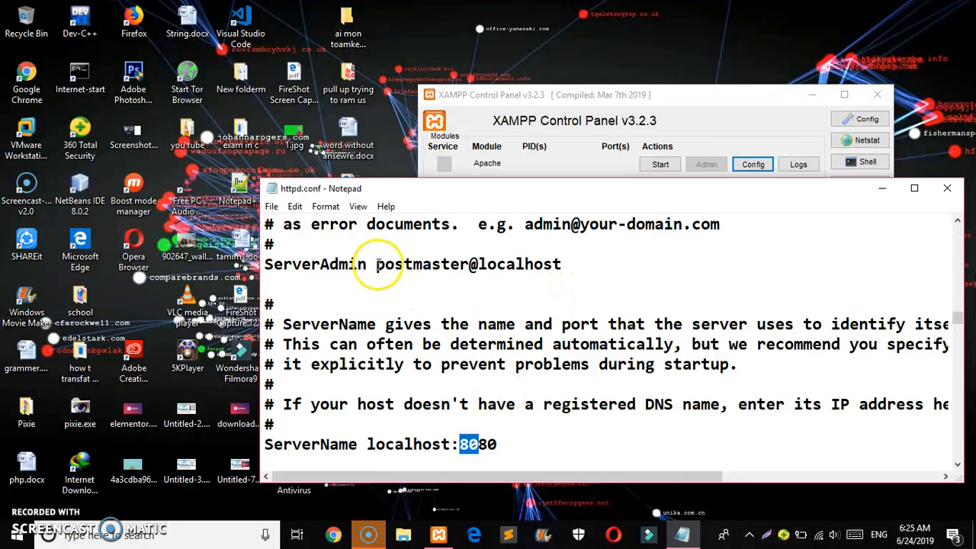
click(273, 213)
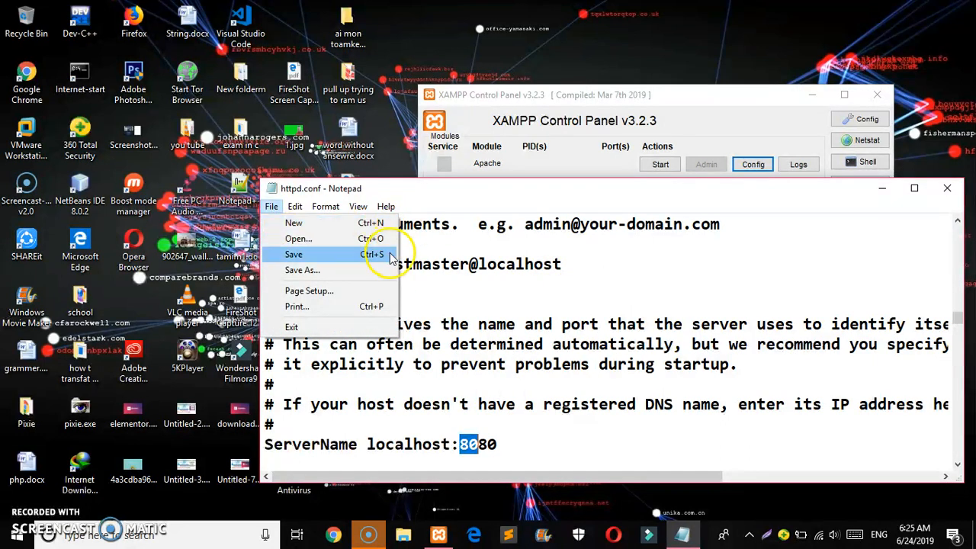
click(562, 262)
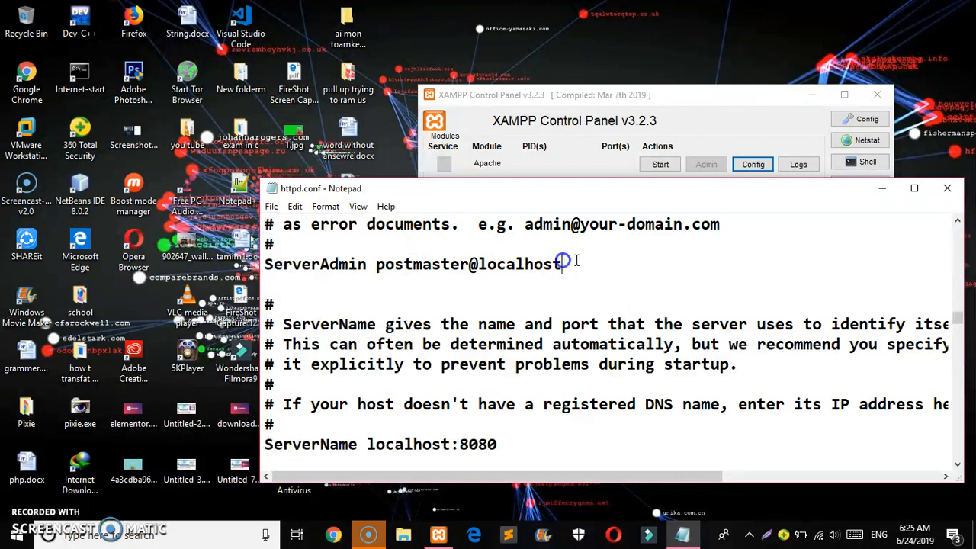
click(946, 187)
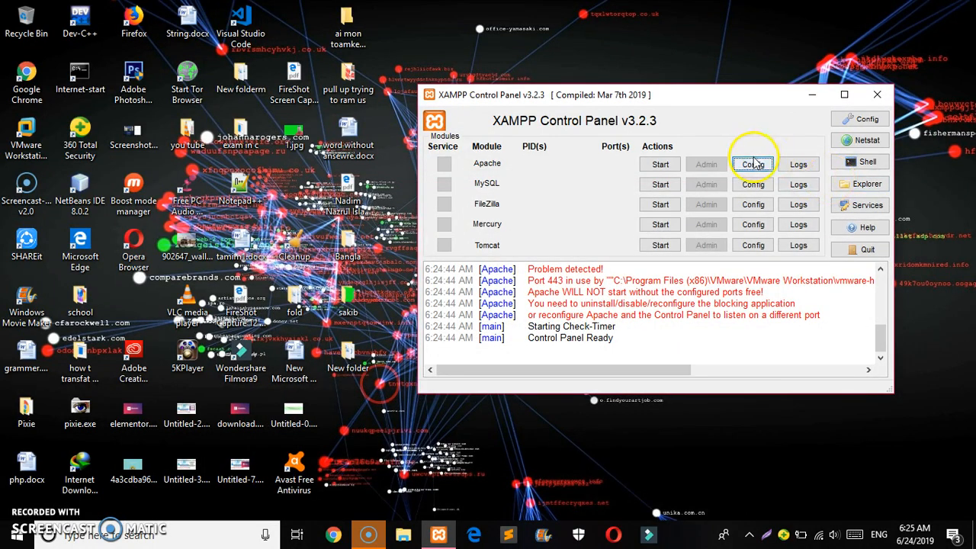
Step: Open Apache's httpd-ssl.conf and search for "443" to check the port on the Listen line
click(753, 163)
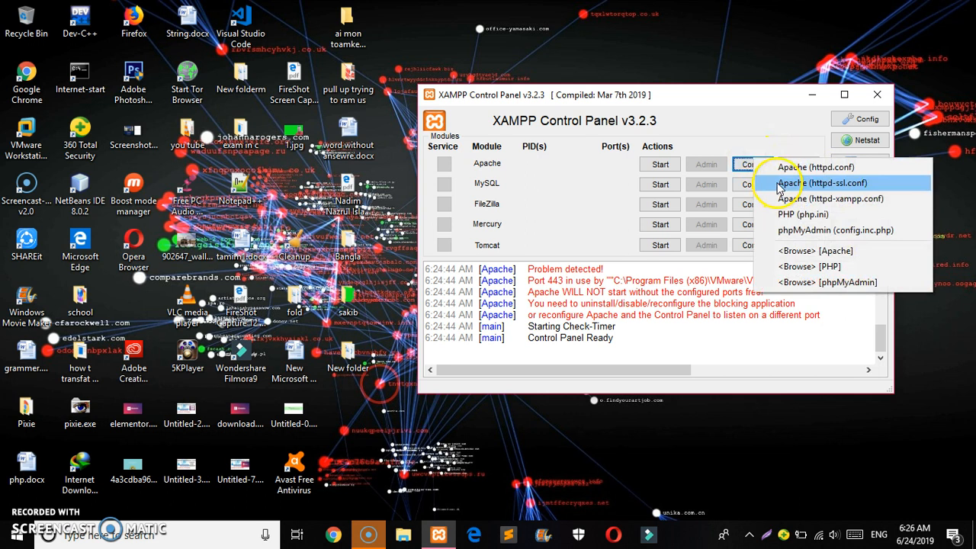
click(779, 189)
key(ctrl+f)
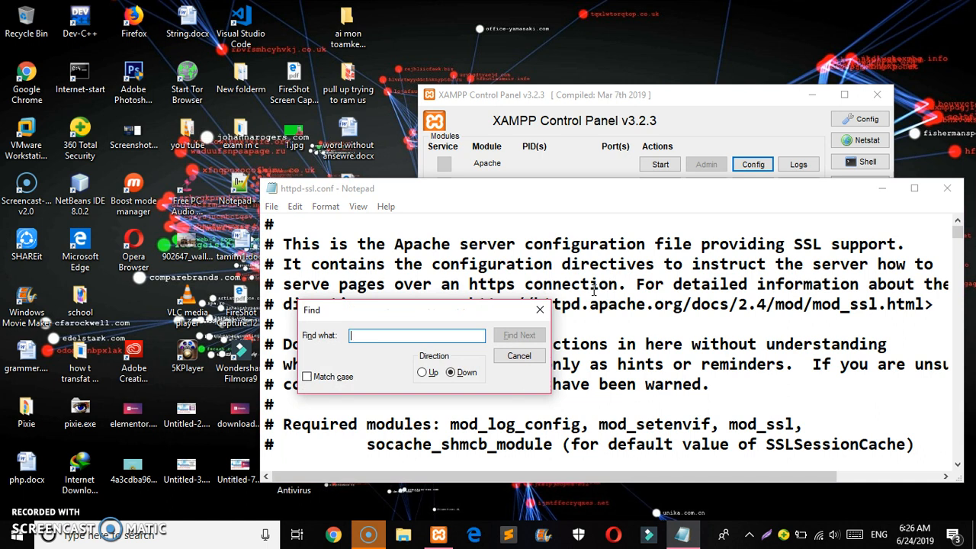
text(443)
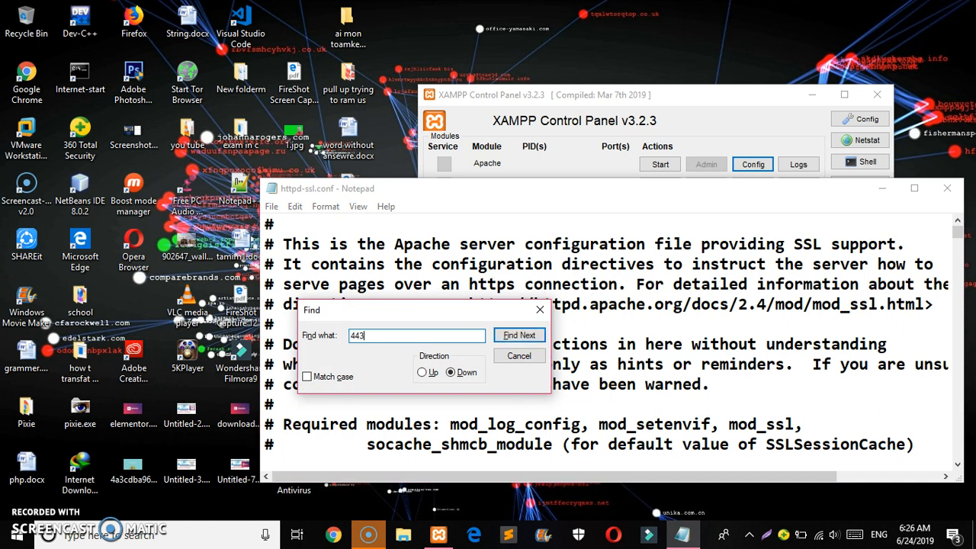
key(Return)
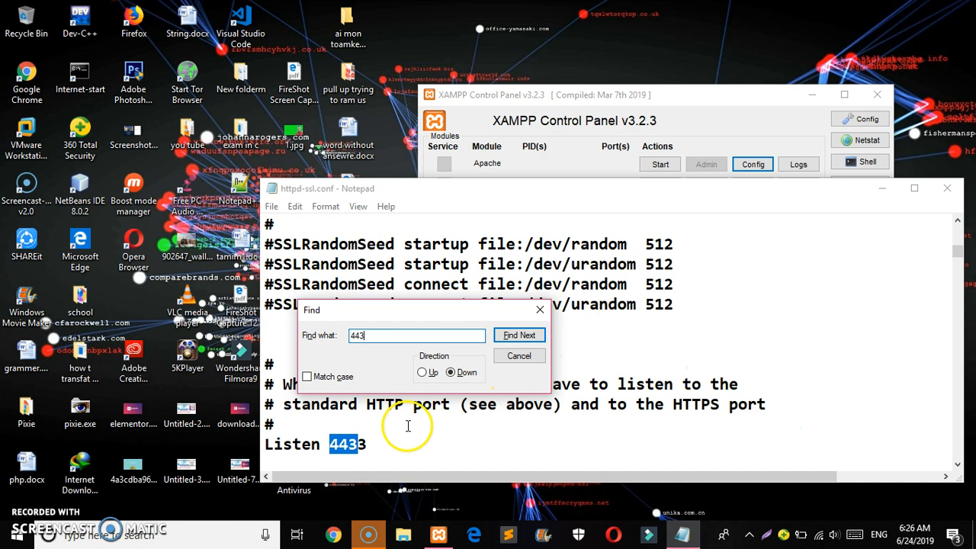
click(372, 446)
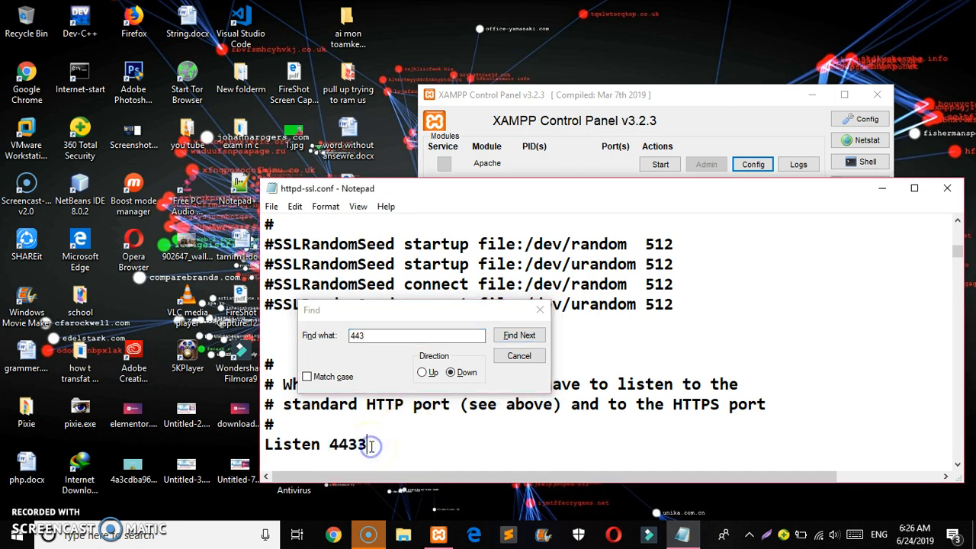
Step: Go through the remaining "443" matches in httpd-ssl.conf, checking the VirtualHost and ServerName ports
click(518, 336)
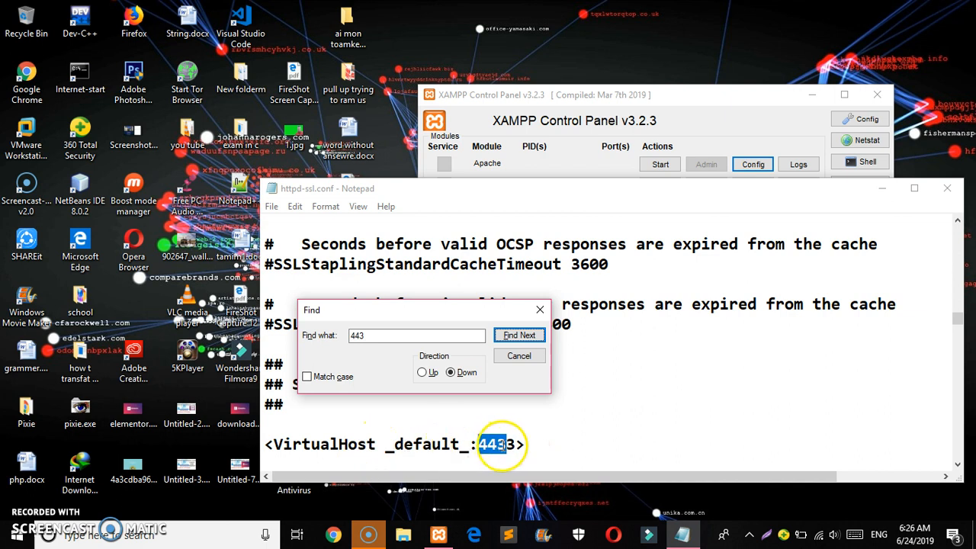
click(520, 337)
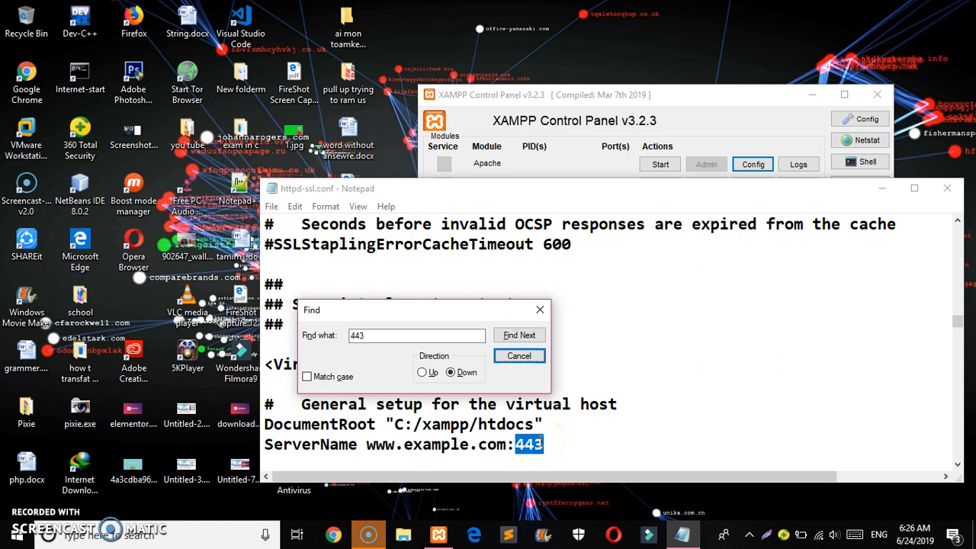
click(558, 447)
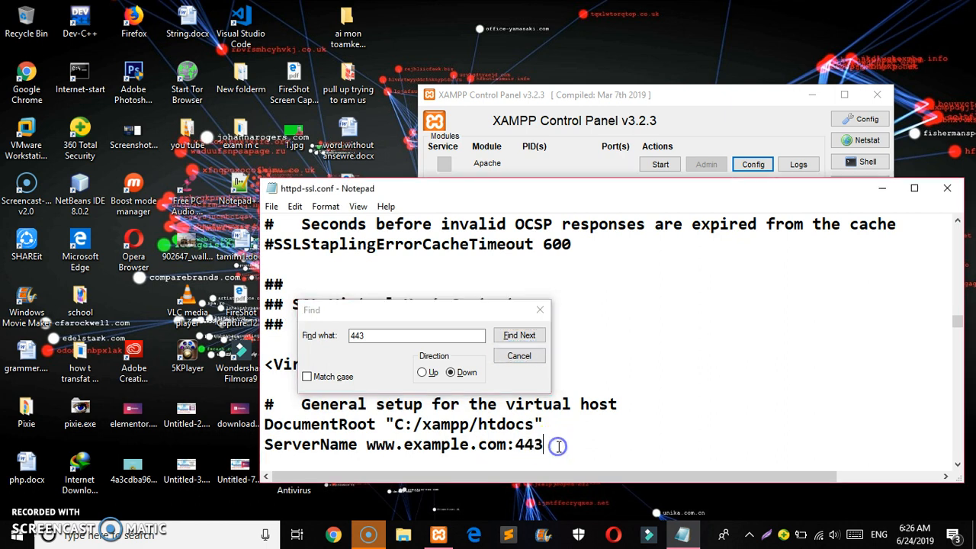
key(Down)
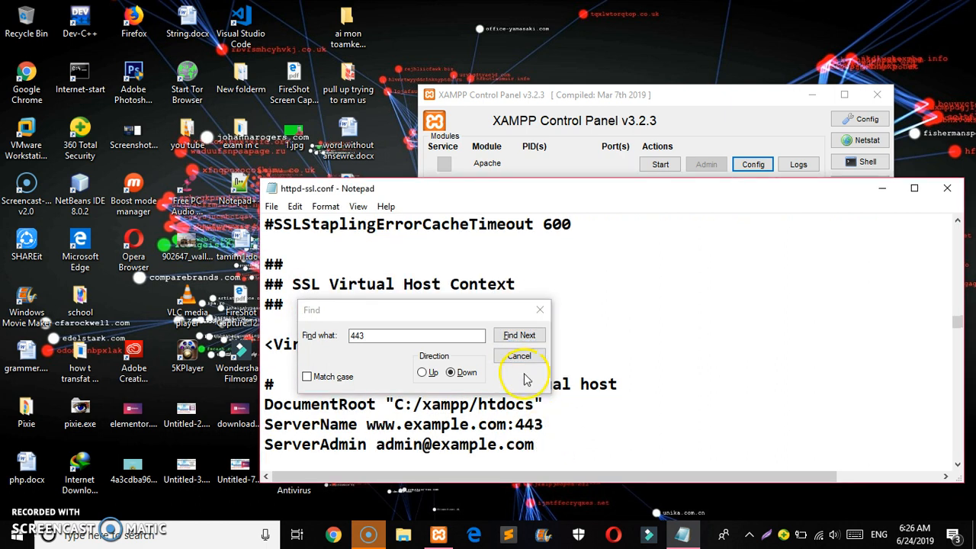
click(518, 337)
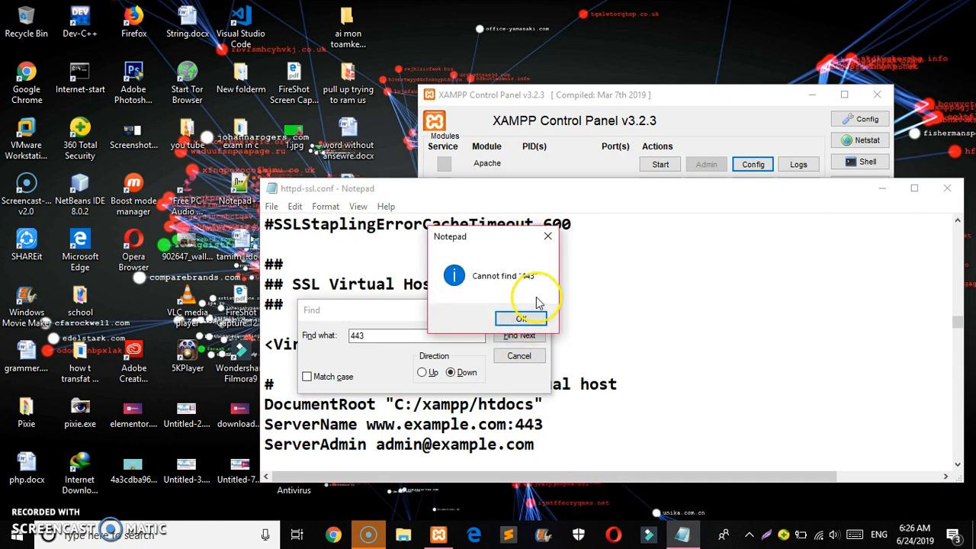
click(522, 319)
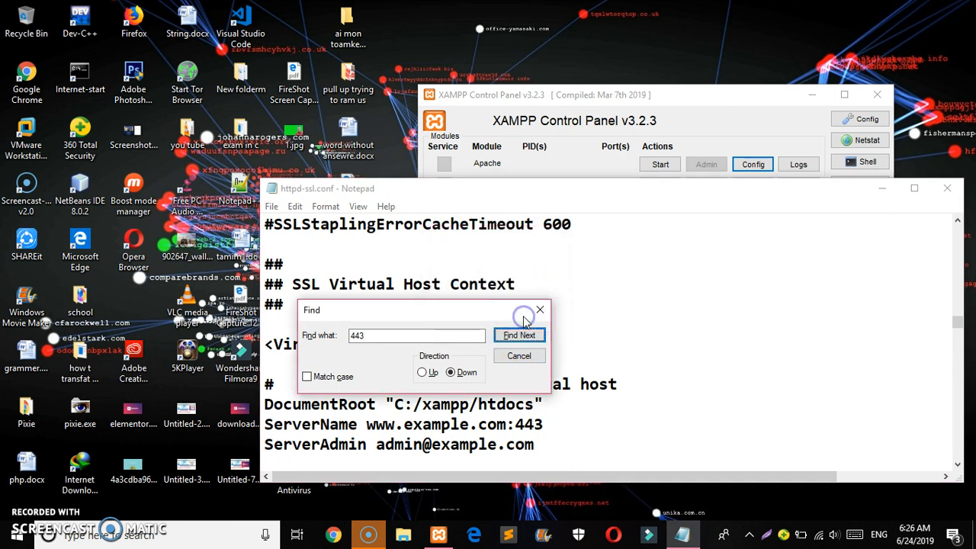
Step: Close the search and the httpd-ssl.conf file, returning to the XAMPP Control Panel
click(541, 309)
click(271, 206)
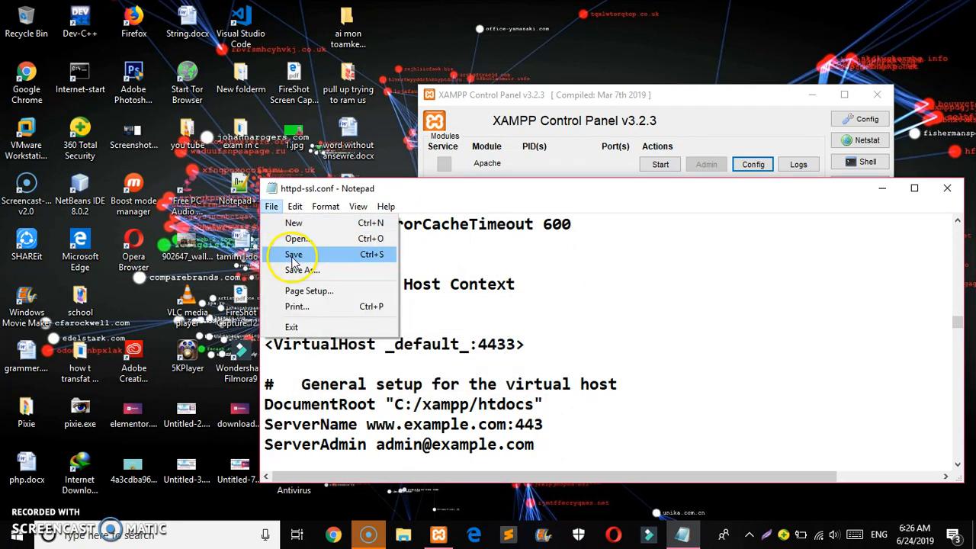
click(550, 370)
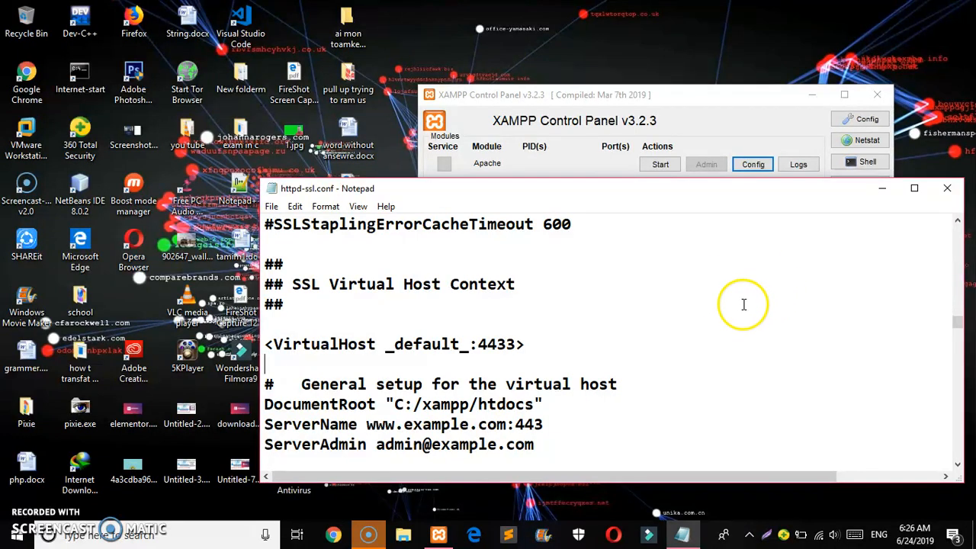
click(946, 190)
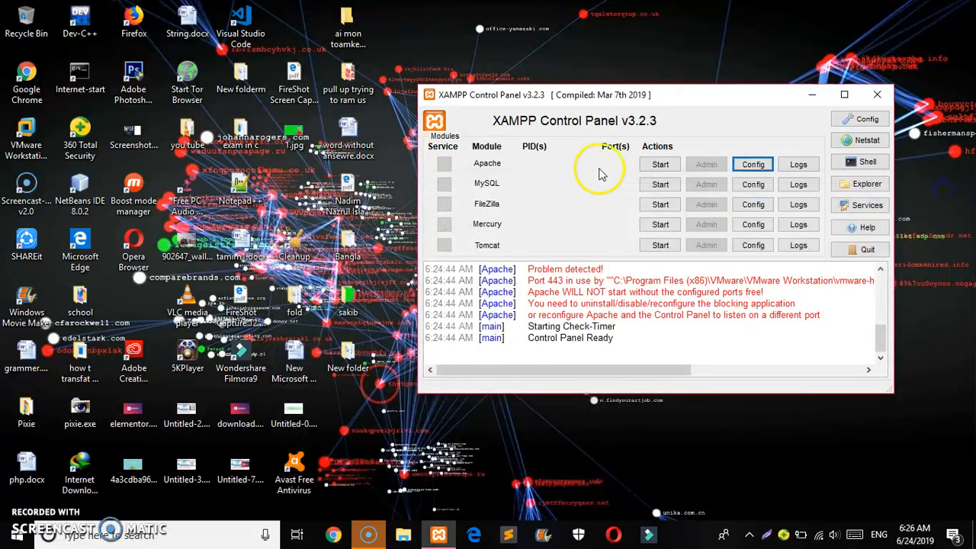
Step: Start the Apache and MySQL services in XAMPP
click(657, 166)
click(658, 184)
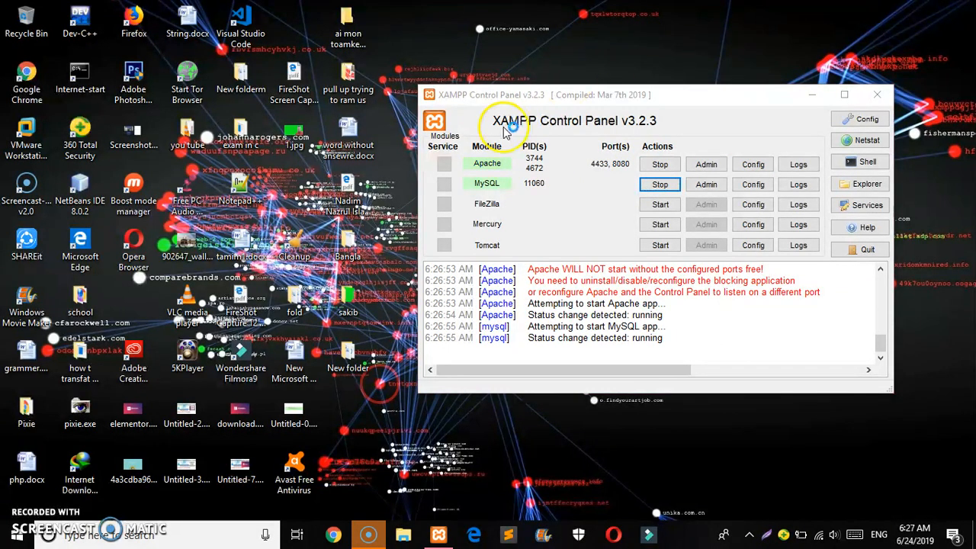
click(499, 184)
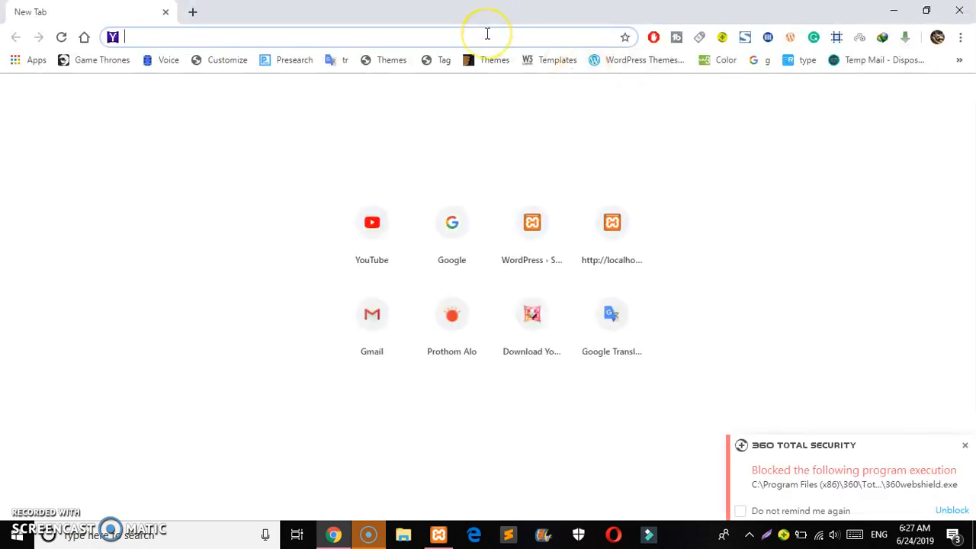
Step: Load the XAMPP dashboard at localhost:8080 in Chrome to check the local server, and close the browser
text(localhost:8080)
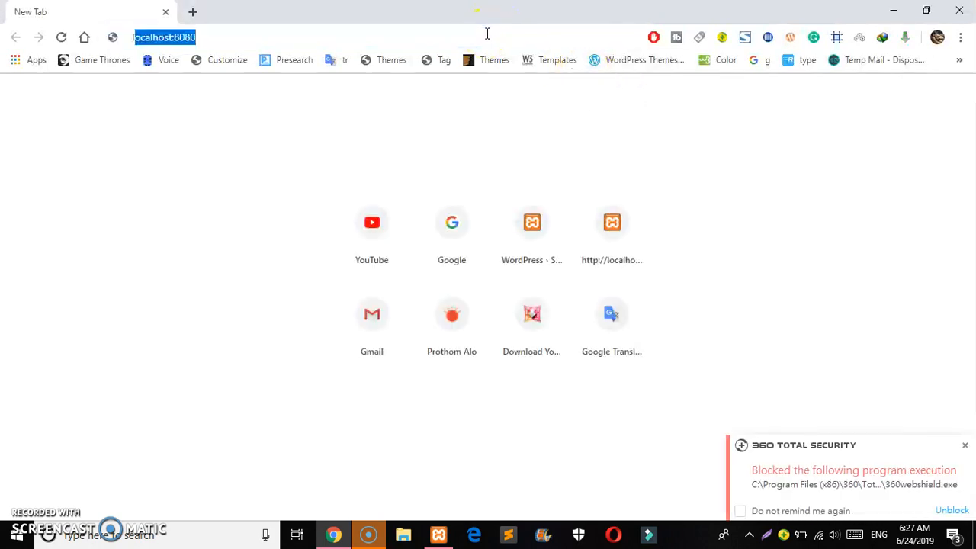
key(Right)
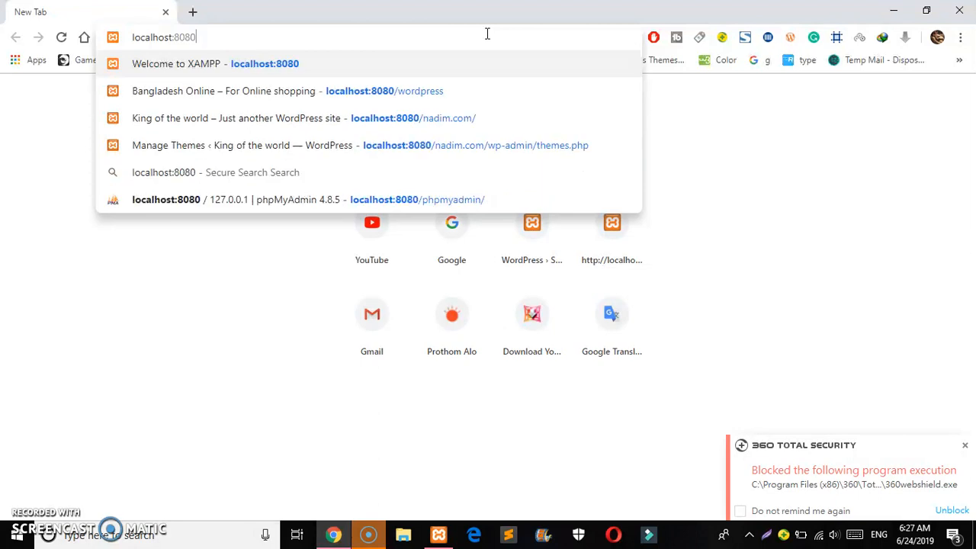
key(BackSpace)
key(BackSpace)
key(BackSpace)
key(BackSpace)
key(BackSpace)
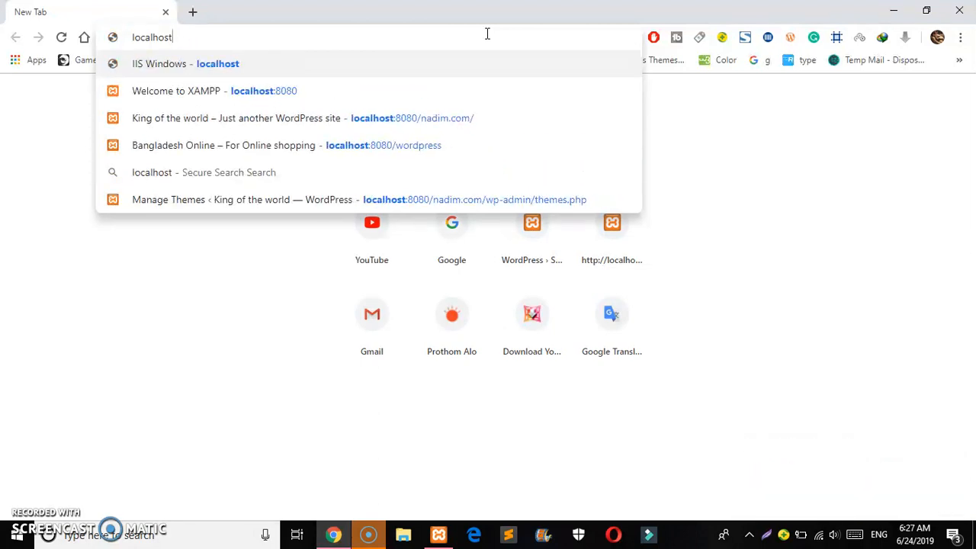
text(:)
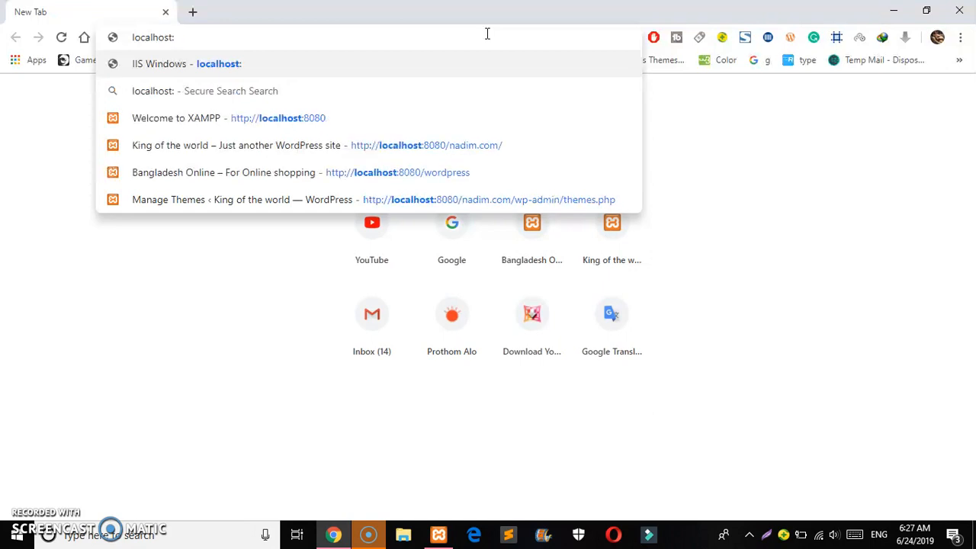
key(Down)
key(Down)
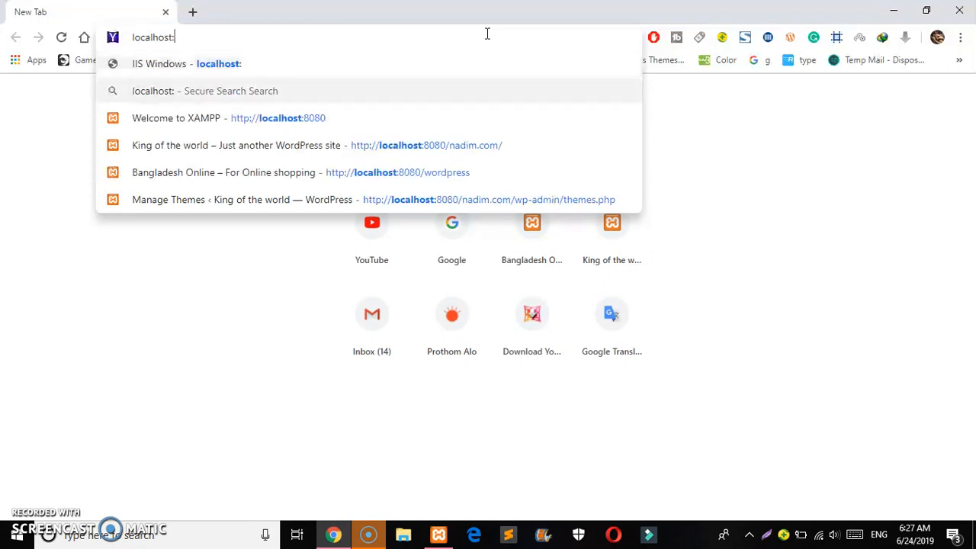
key(Return)
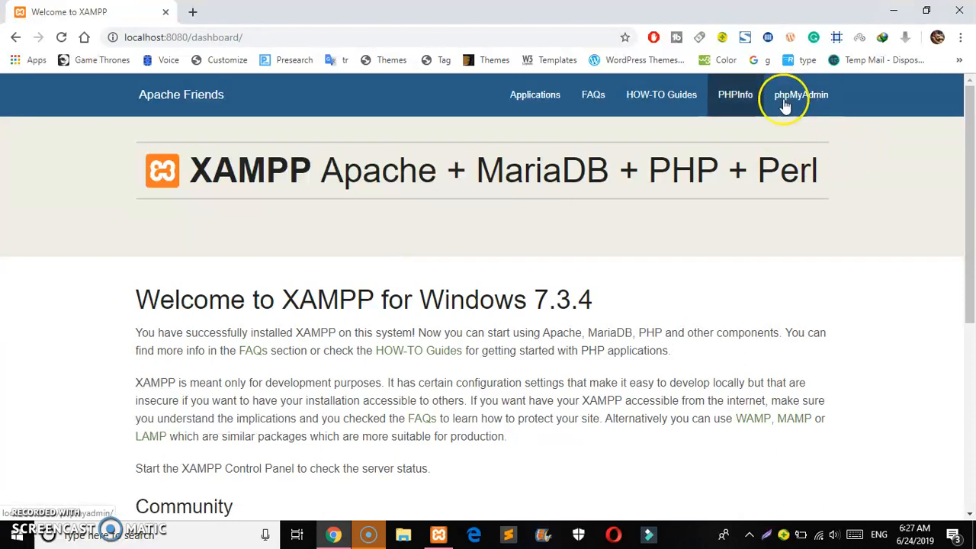
click(959, 11)
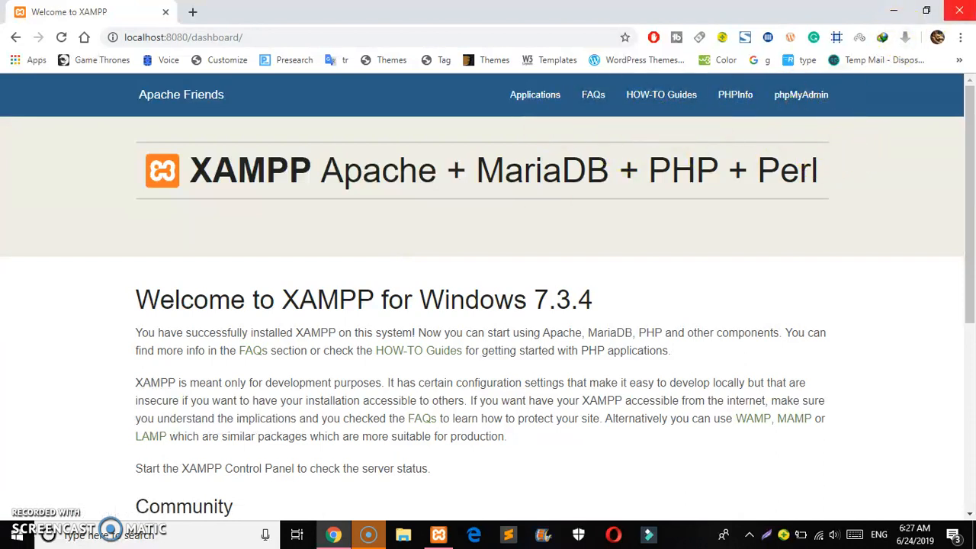